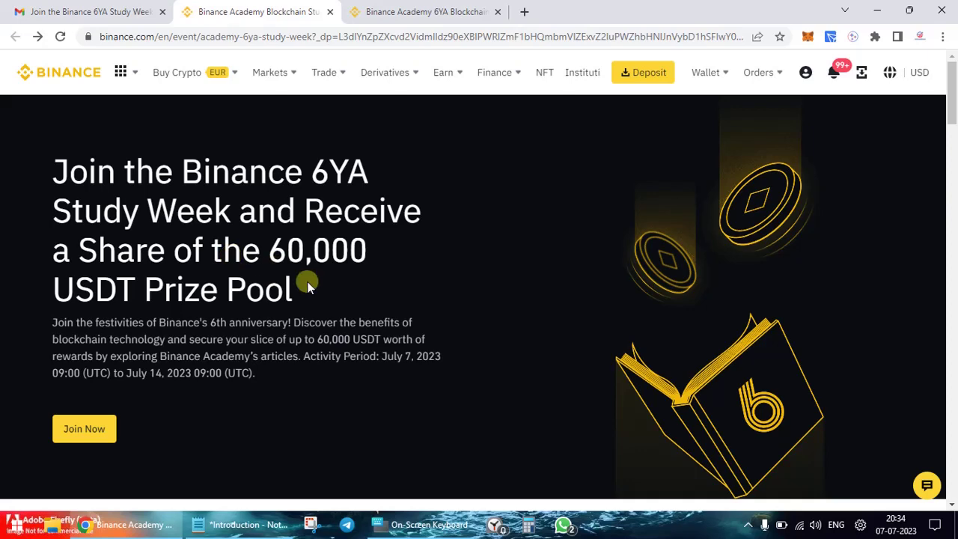
Scroll to the Missions section and open Mission 1's 'Welcome to Crypto' starter guide.
scroll(333, 366, down, 2)
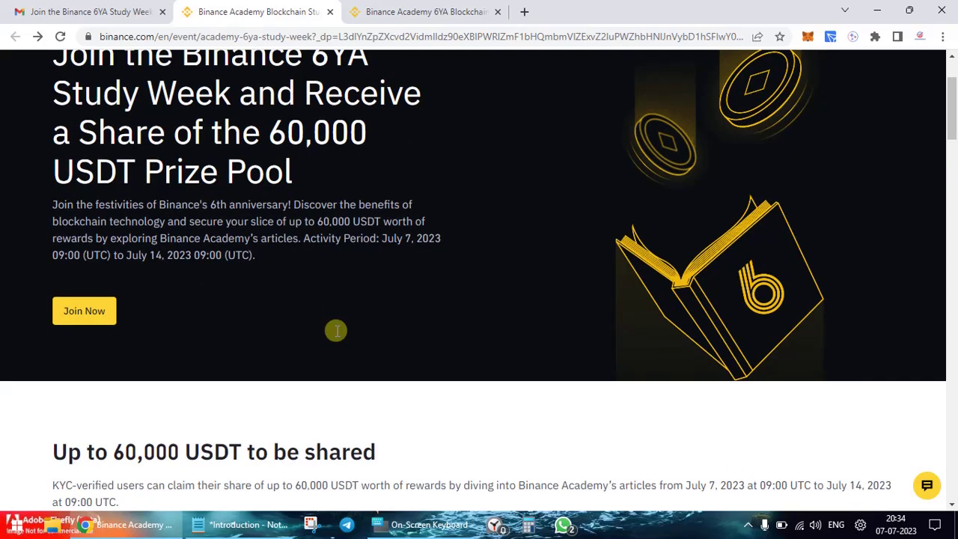
scroll(391, 318, down, 3)
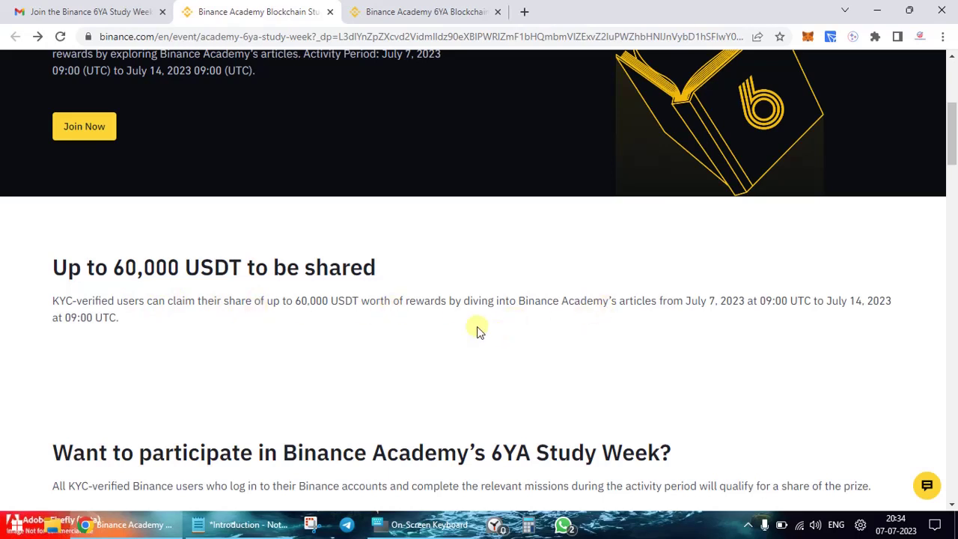
scroll(580, 327, down, 2)
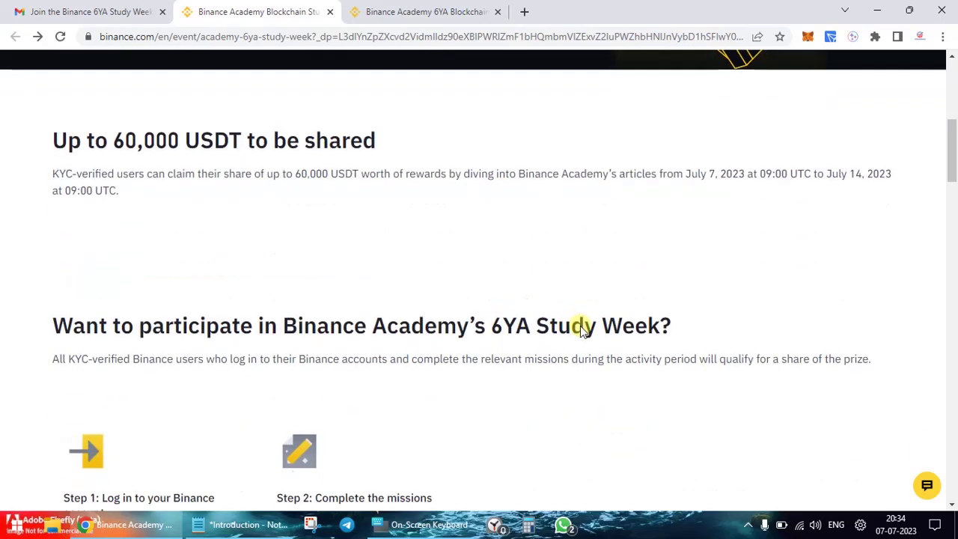
scroll(580, 325, down, 1)
scroll(391, 278, down, 2)
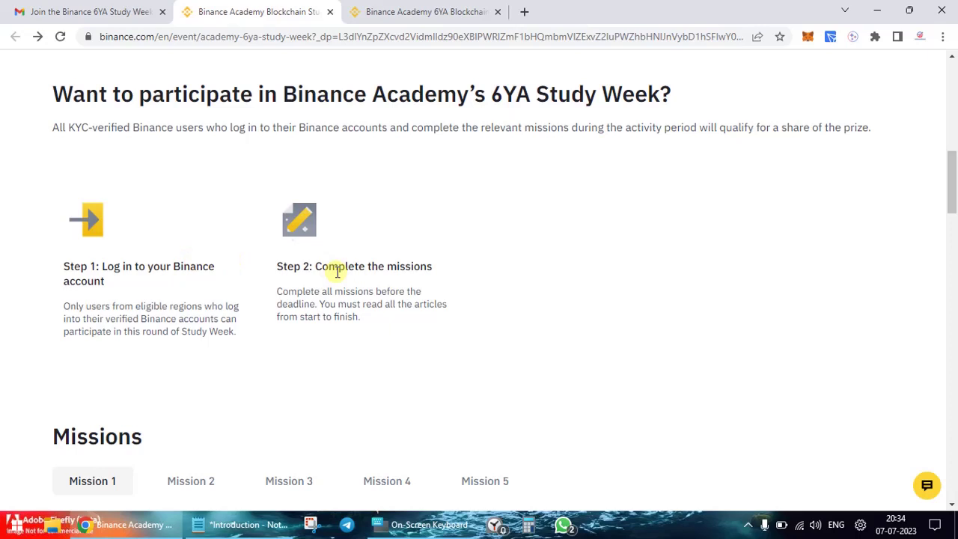
scroll(338, 273, down, 2)
scroll(337, 272, down, 2)
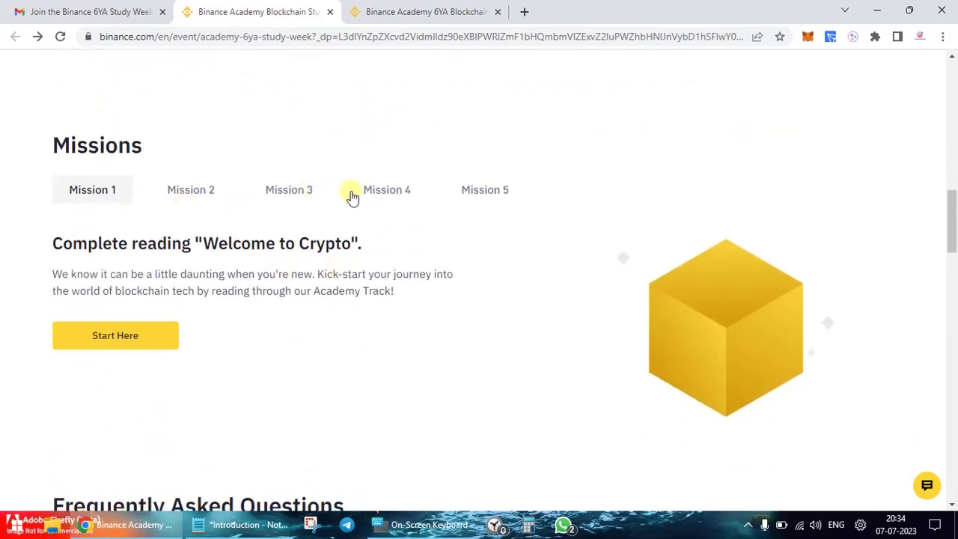
scroll(427, 327, down, 2)
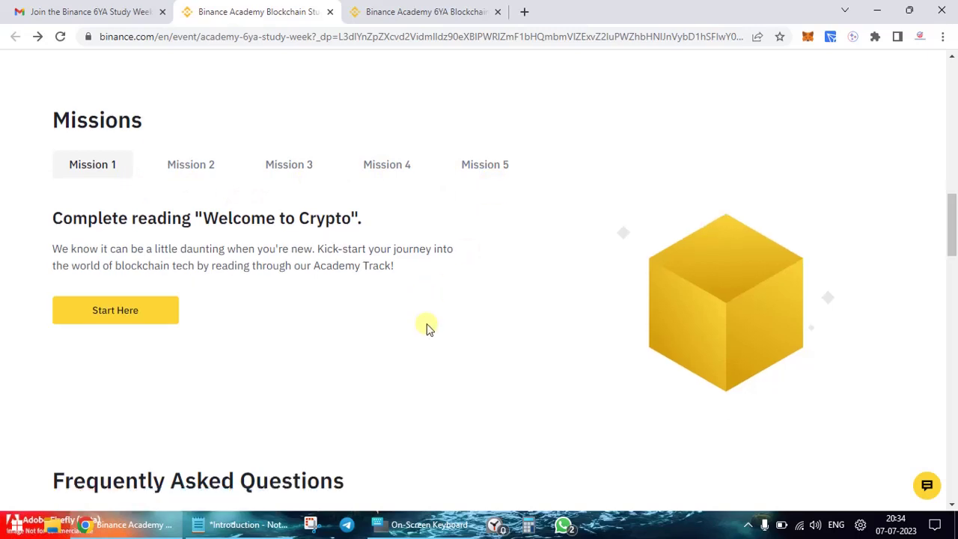
scroll(428, 327, up, 2)
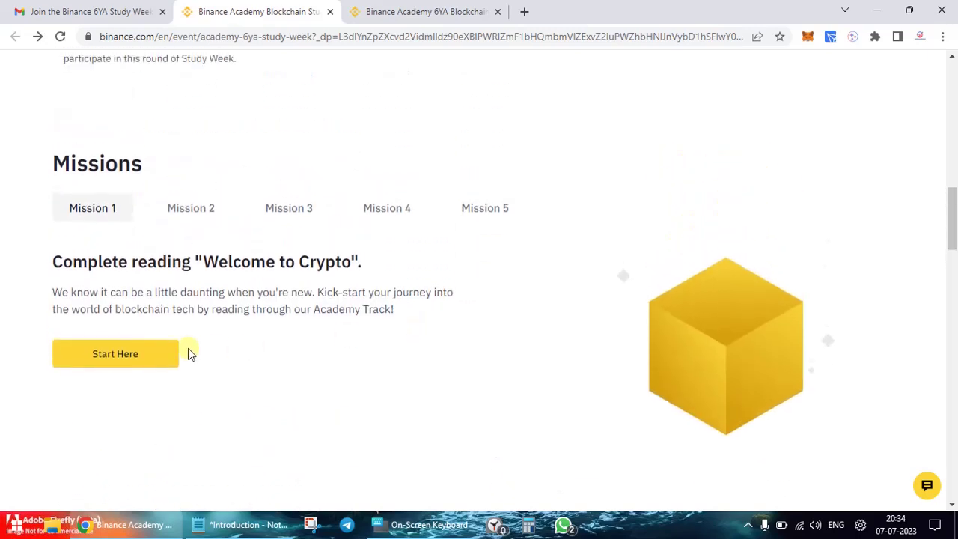
click(125, 351)
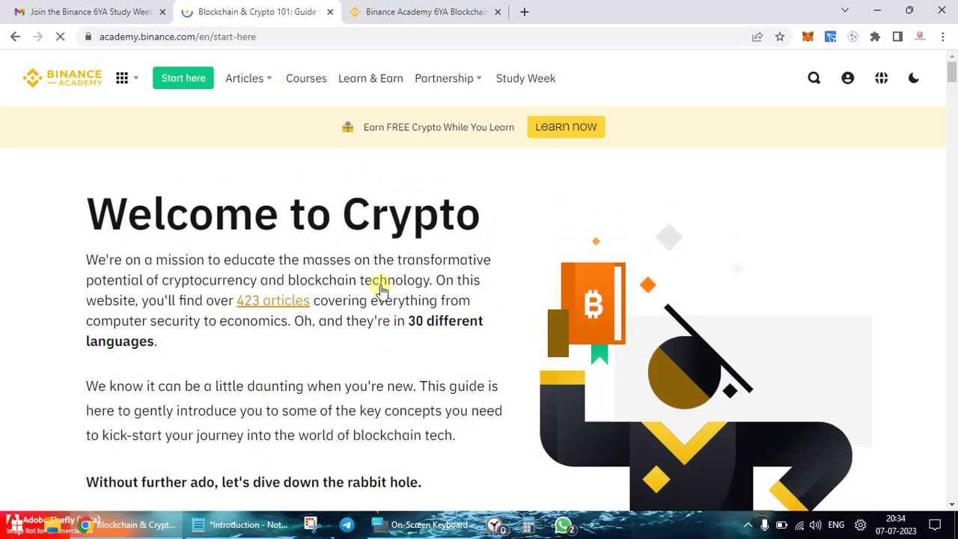
Skim the Welcome to Crypto guide, return to the event page, and join the 6YA Study Week quiz.
scroll(316, 220, down, 5)
scroll(317, 220, down, 2)
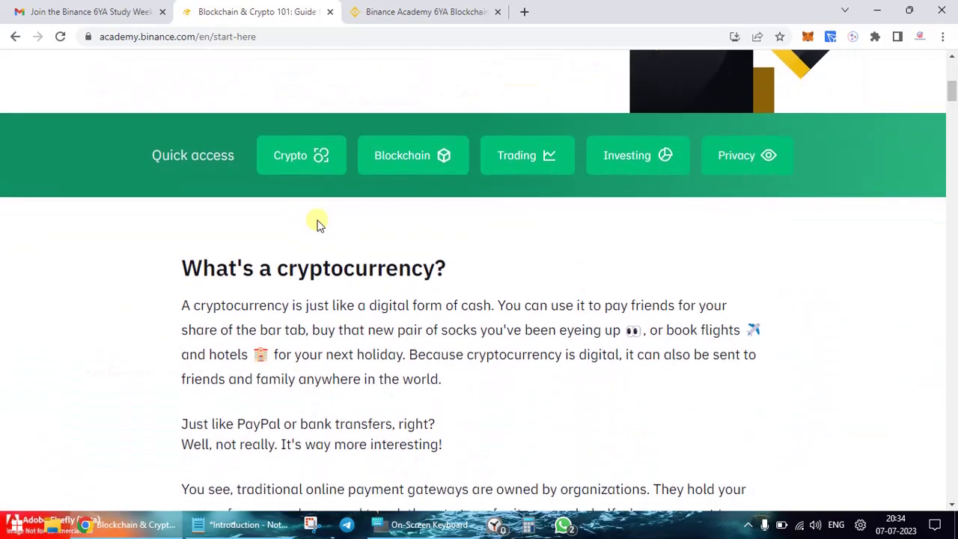
click(15, 37)
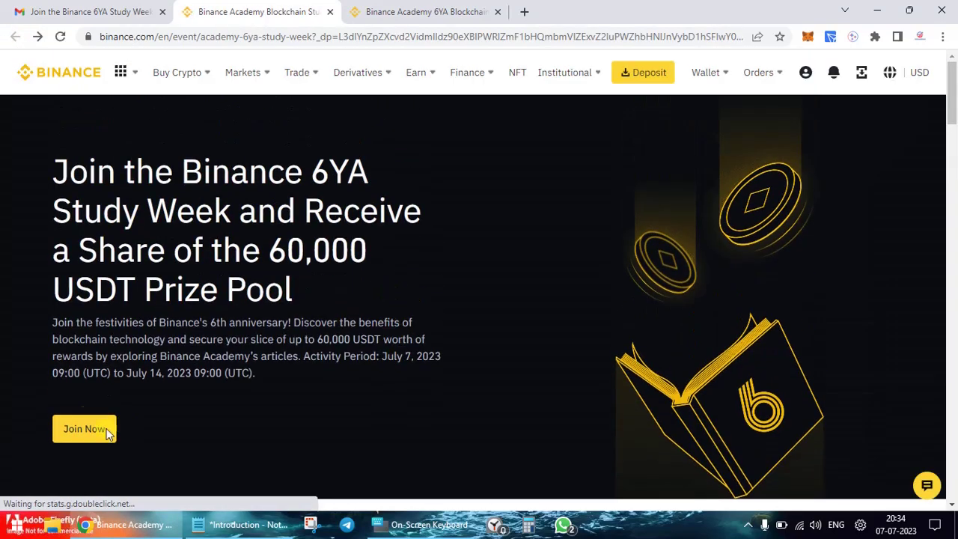
click(83, 425)
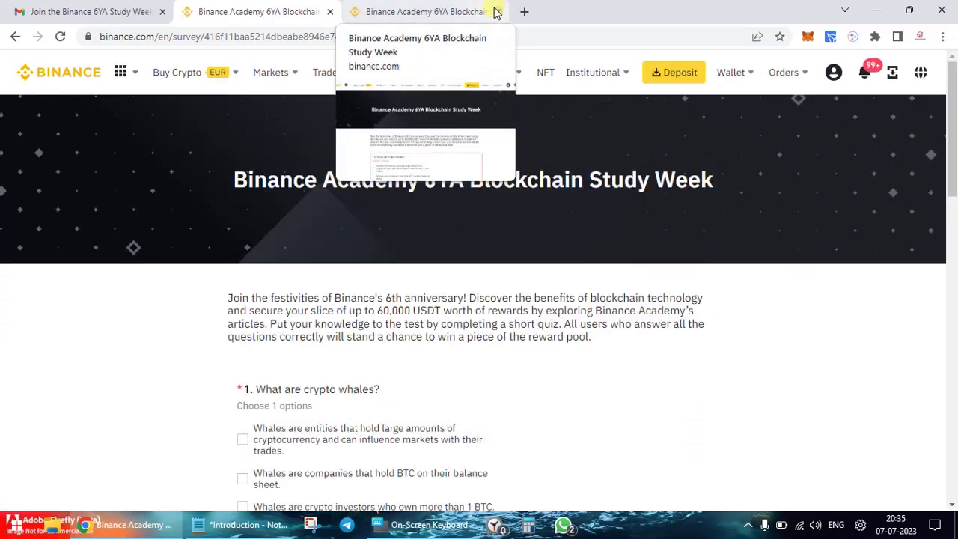
Close the duplicate quiz tab and bring question 1, 'What are crypto whales?', into view.
click(499, 12)
mouse_move(495, 72)
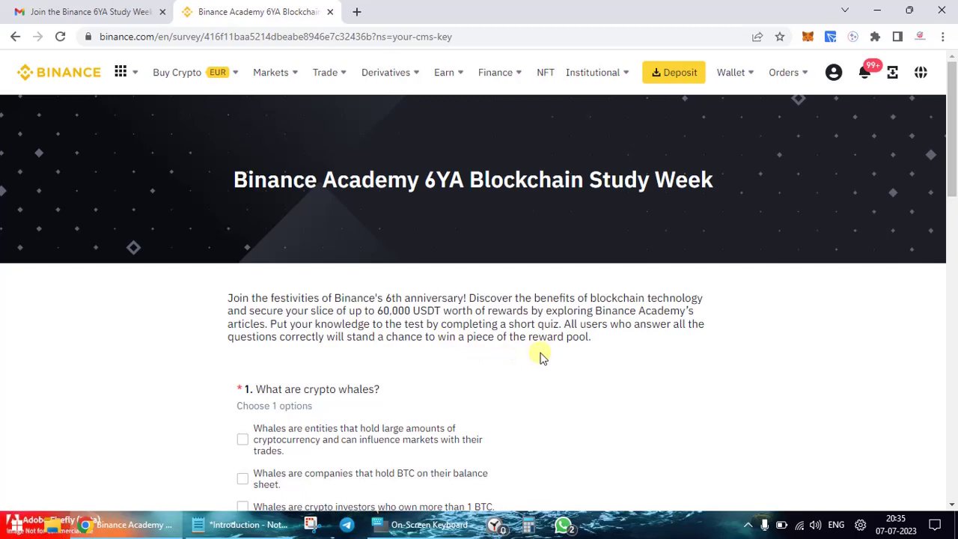
scroll(542, 358, down, 1)
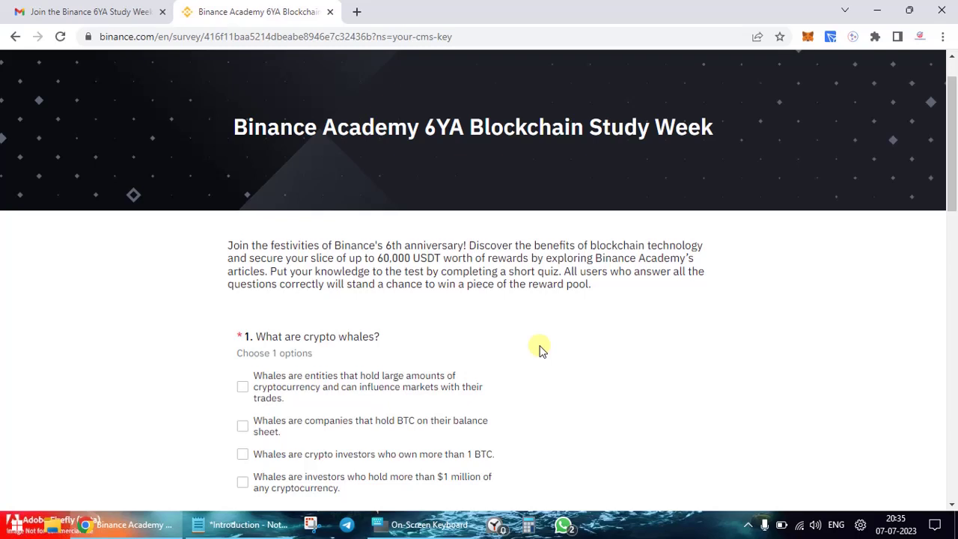
scroll(542, 350, down, 2)
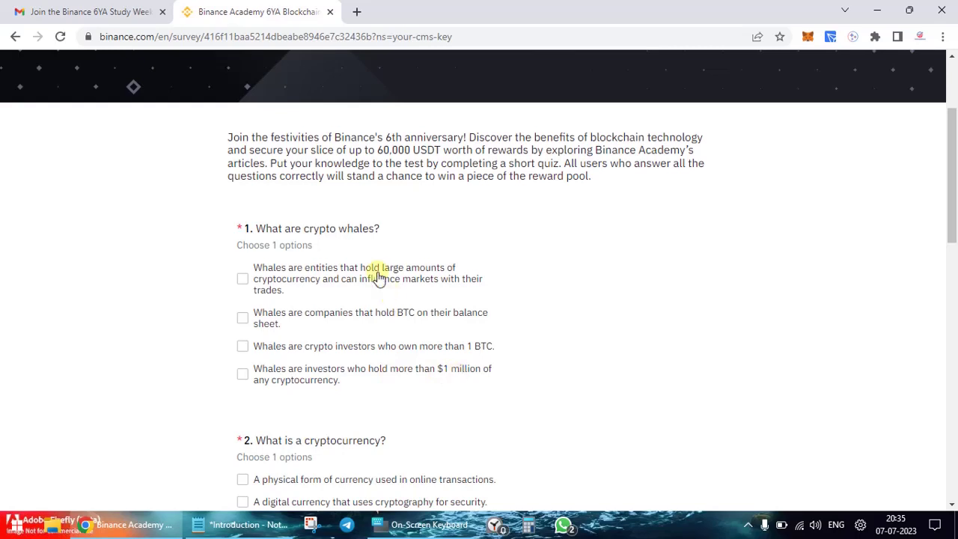
Answer question 1 with 'large holders' and question 2 with 'cryptography-secured digital currency'.
click(243, 280)
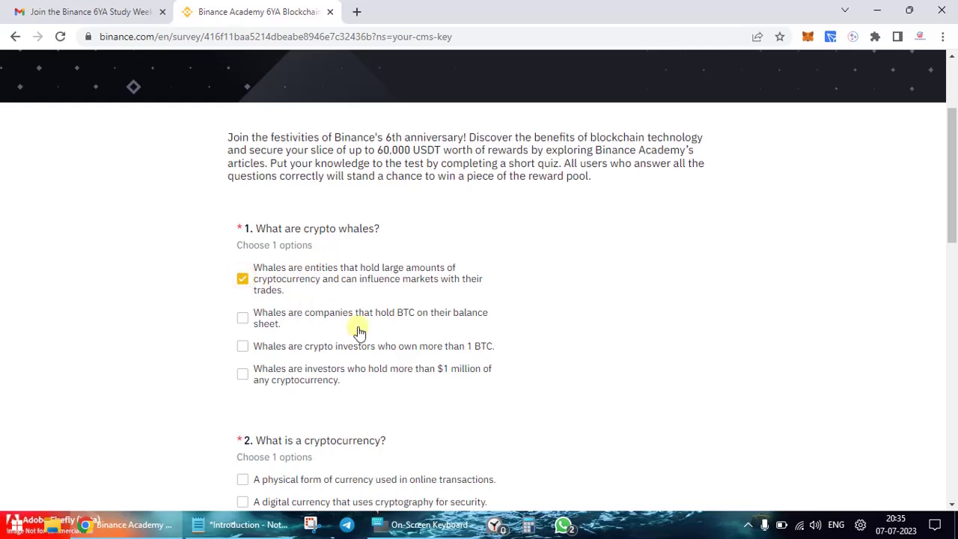
scroll(359, 329, down, 3)
scroll(359, 333, down, 2)
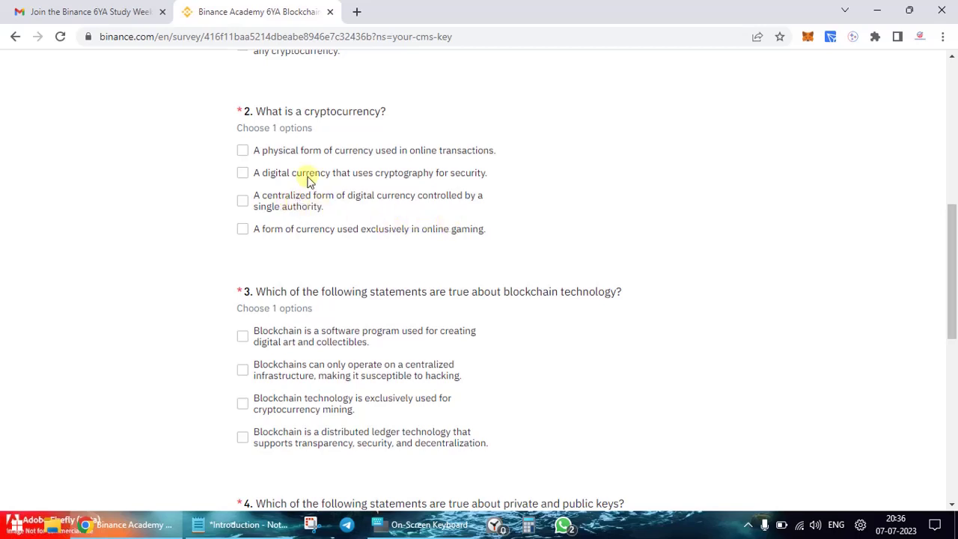
click(242, 174)
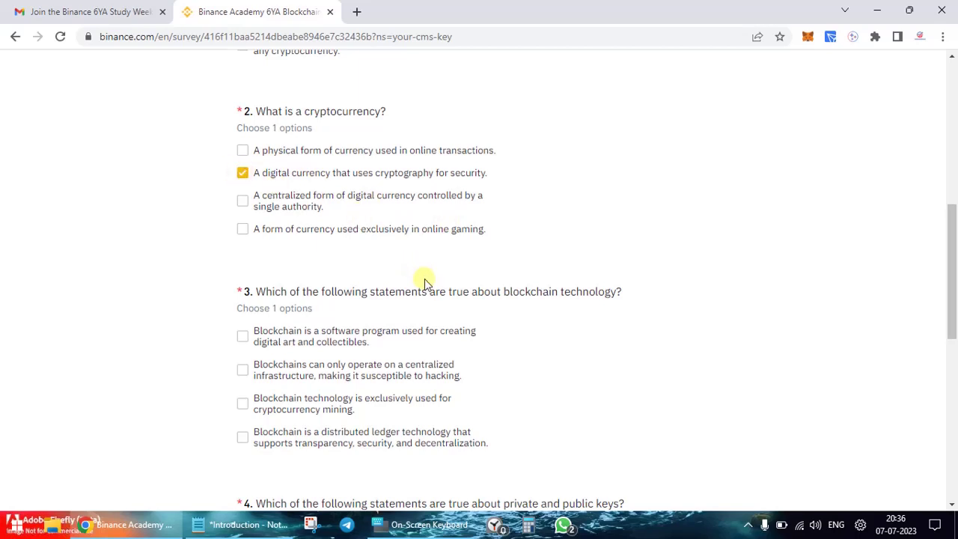
scroll(424, 283, down, 2)
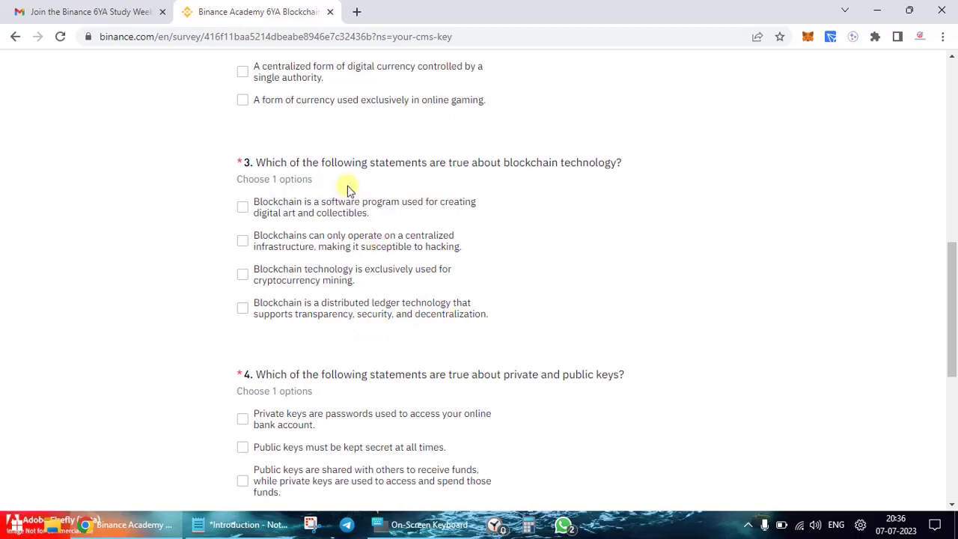
Answer question 3 with distributed ledger, question 4 with shared public keys, question 5 with '51% attacks'.
click(242, 307)
scroll(442, 280, up, 2)
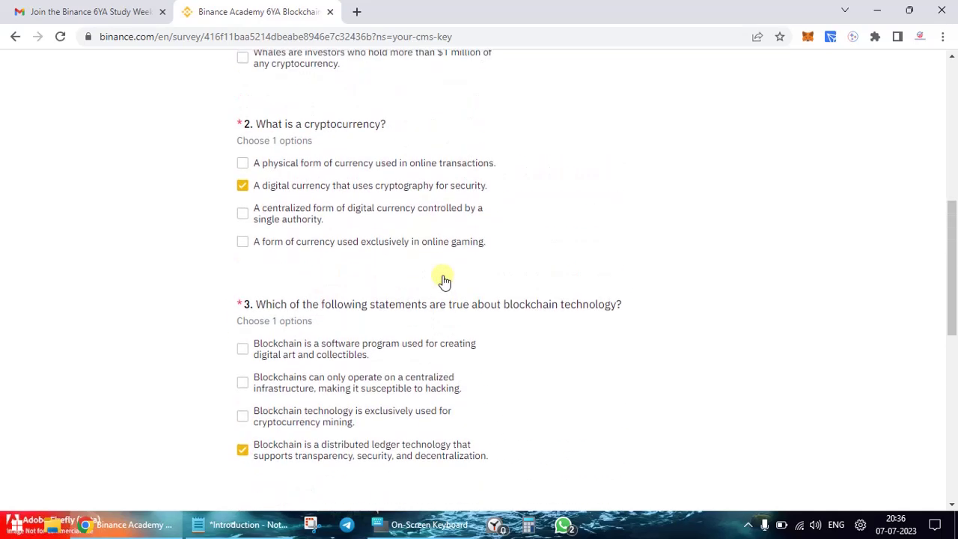
scroll(442, 280, down, 5)
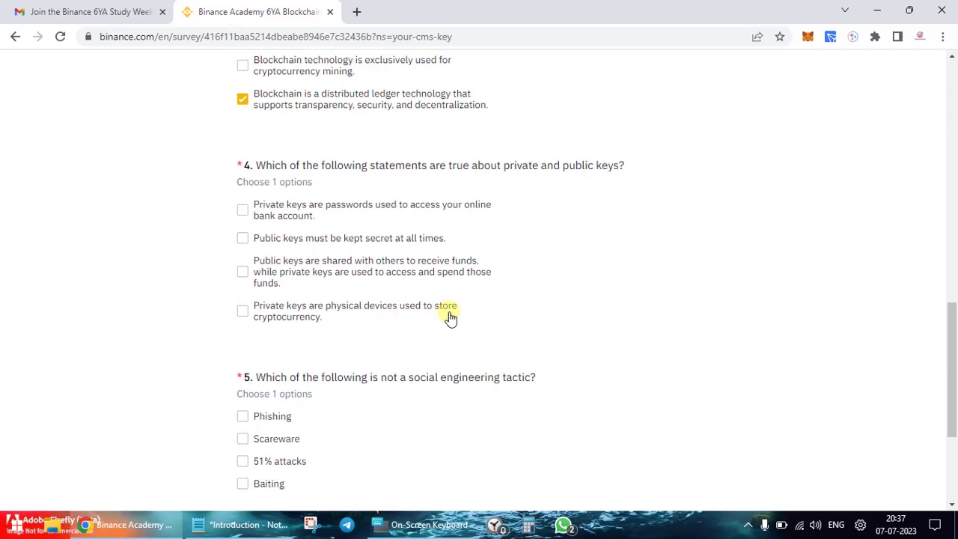
click(243, 273)
scroll(335, 278, down, 3)
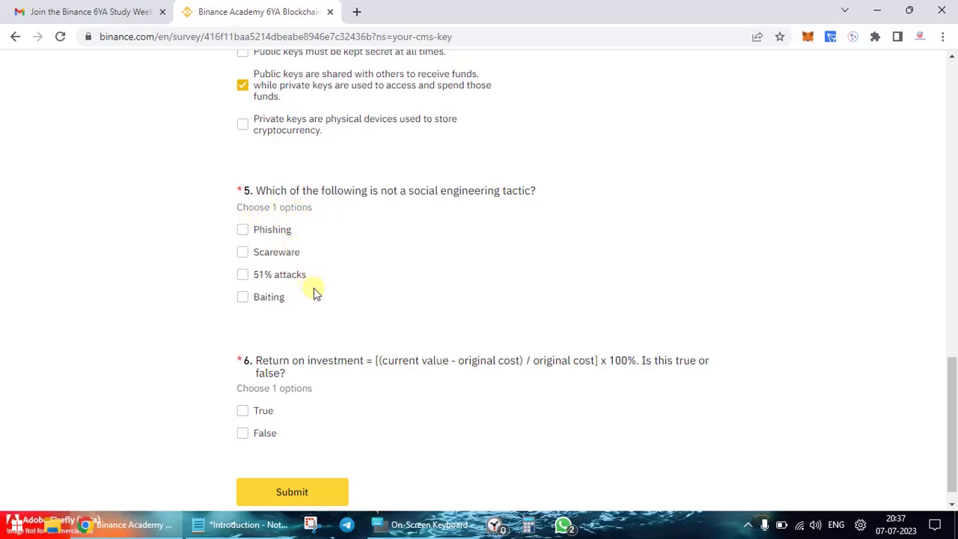
click(244, 275)
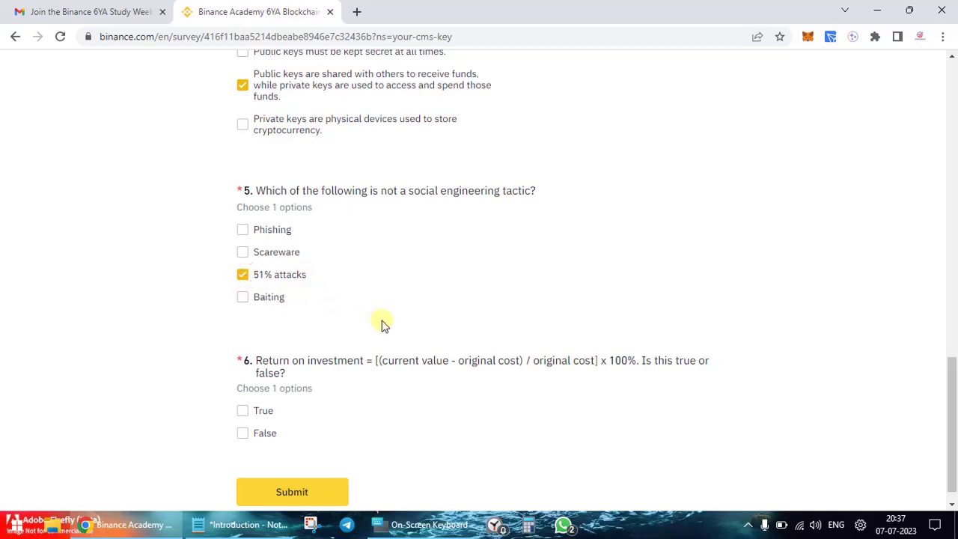
scroll(382, 324, down, 1)
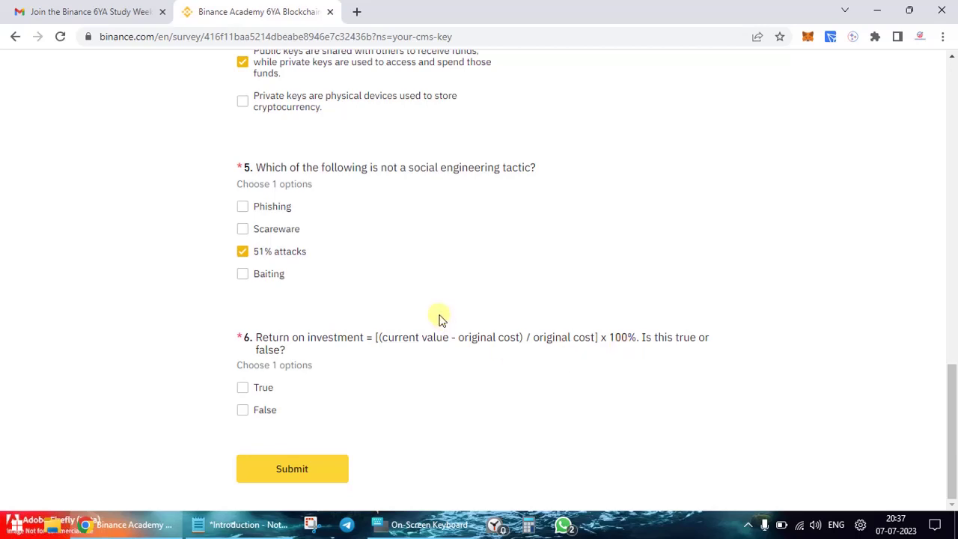
Answer question 6 as True and submit the quiz.
click(243, 388)
click(303, 466)
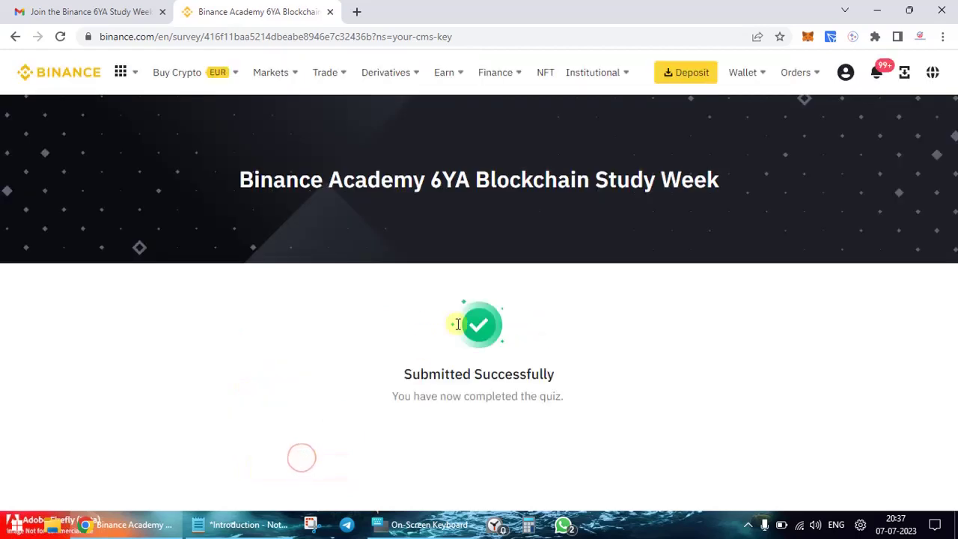